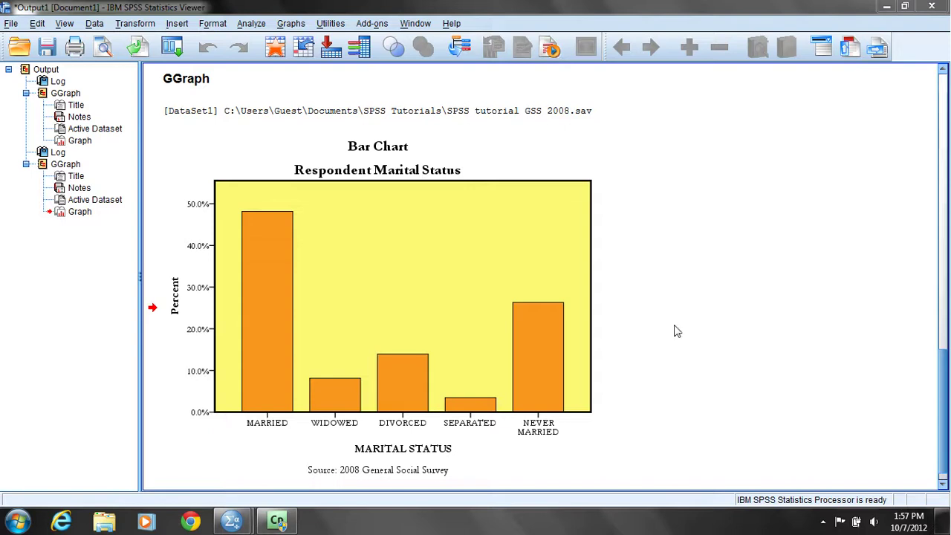
Open the Graphs menu above the Respondent Marital Status bar chart
left_click(290, 25)
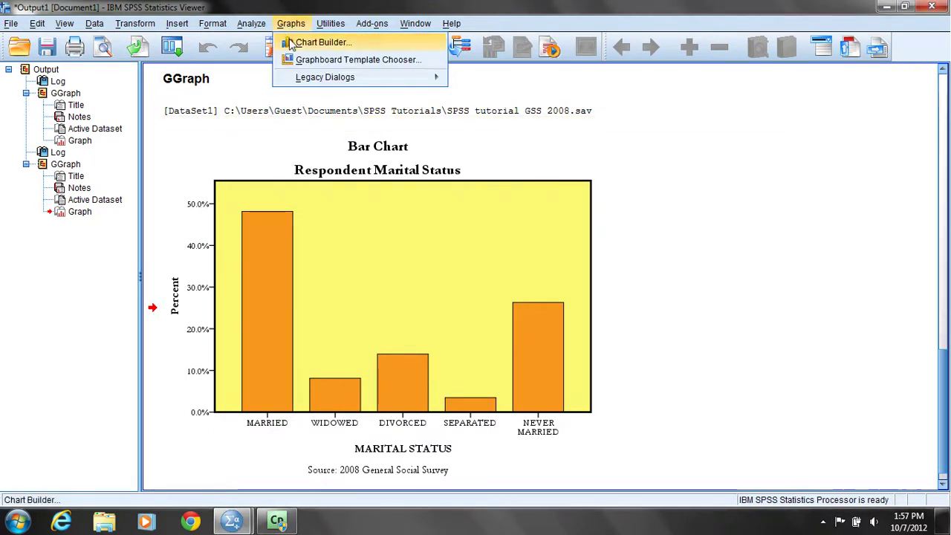
In Chart Builder, enable Title 1 and enter 'Pareto Chart' as its content
left_click(290, 42)
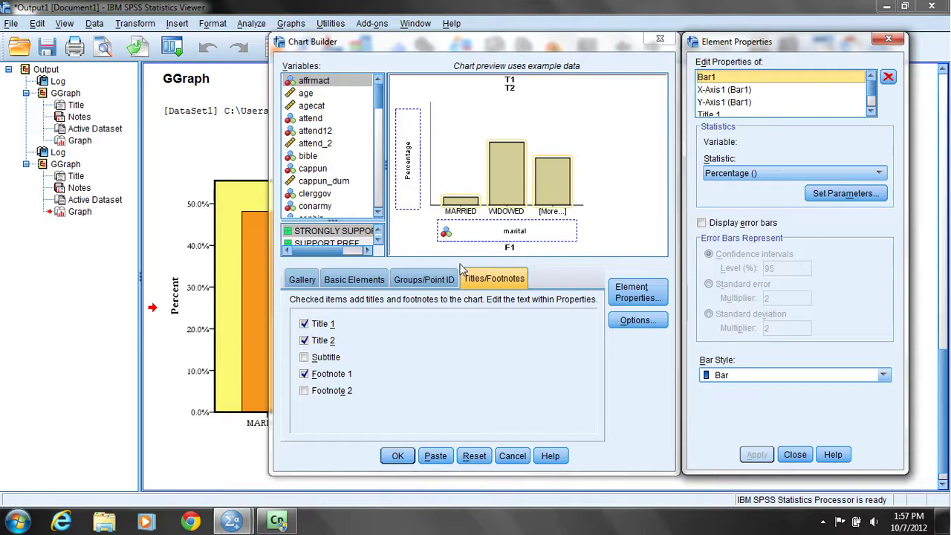
left_click(324, 325)
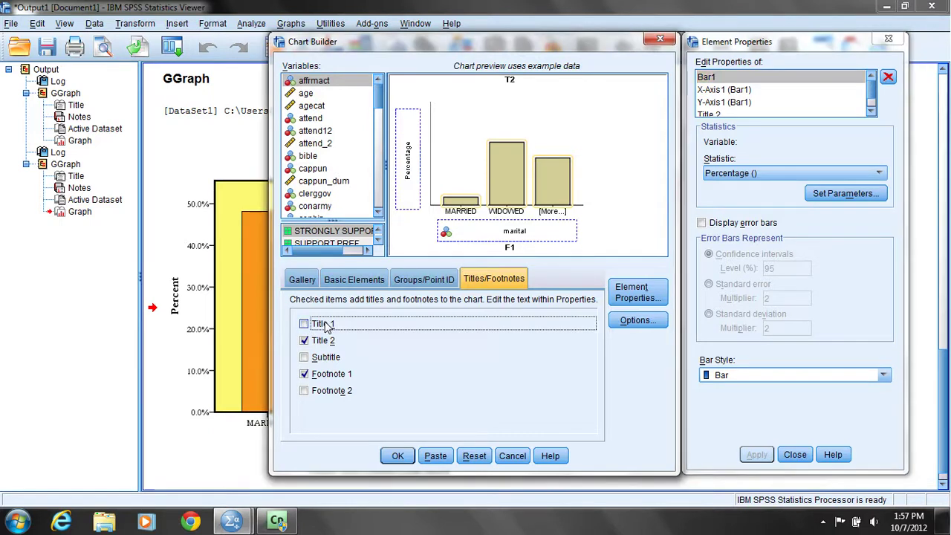
left_click(304, 324)
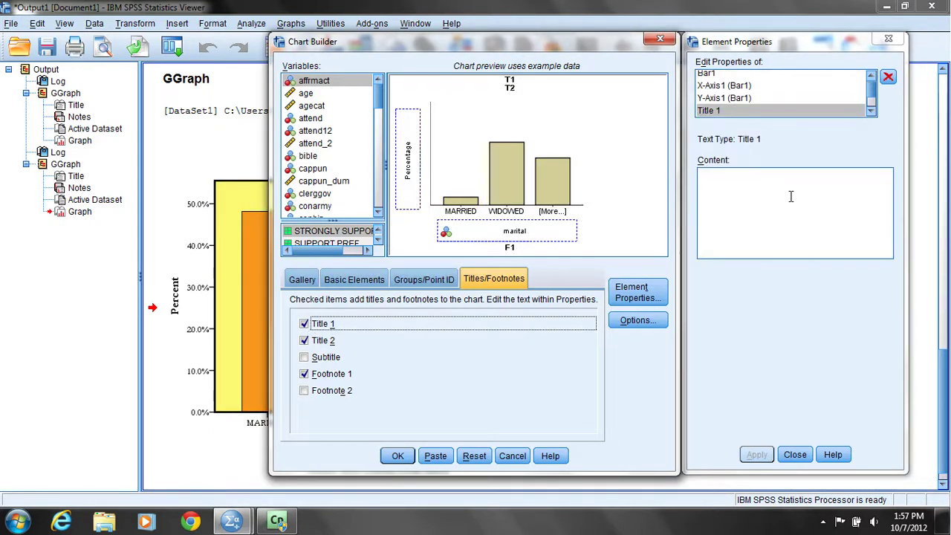
left_click(791, 197)
type("Pareto Chart")
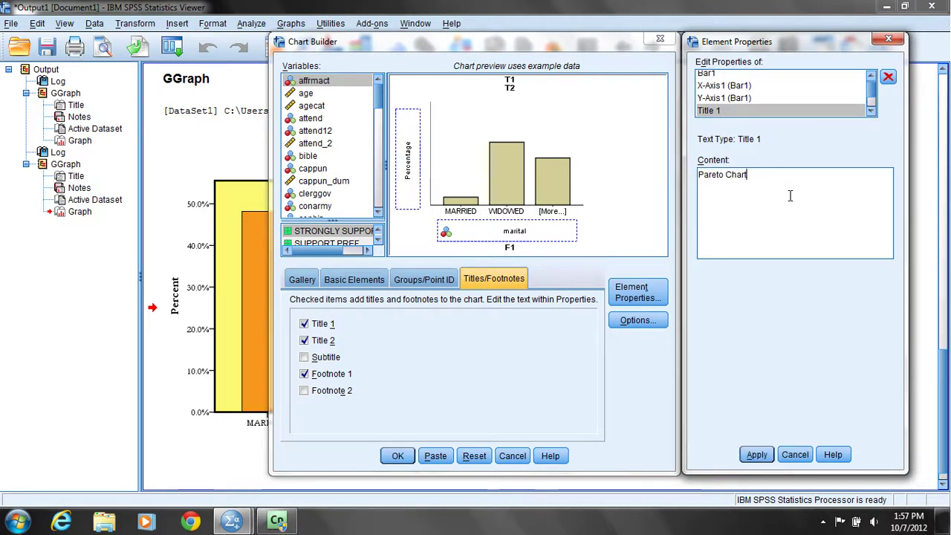
Turn off Title 2 and apply 'Pareto Chart' as the main title
left_click(306, 341)
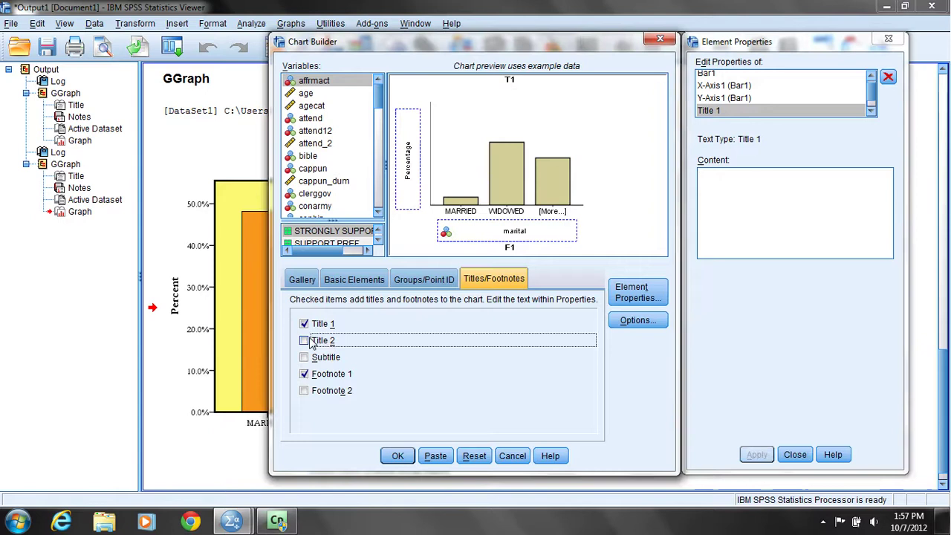
left_click(316, 325)
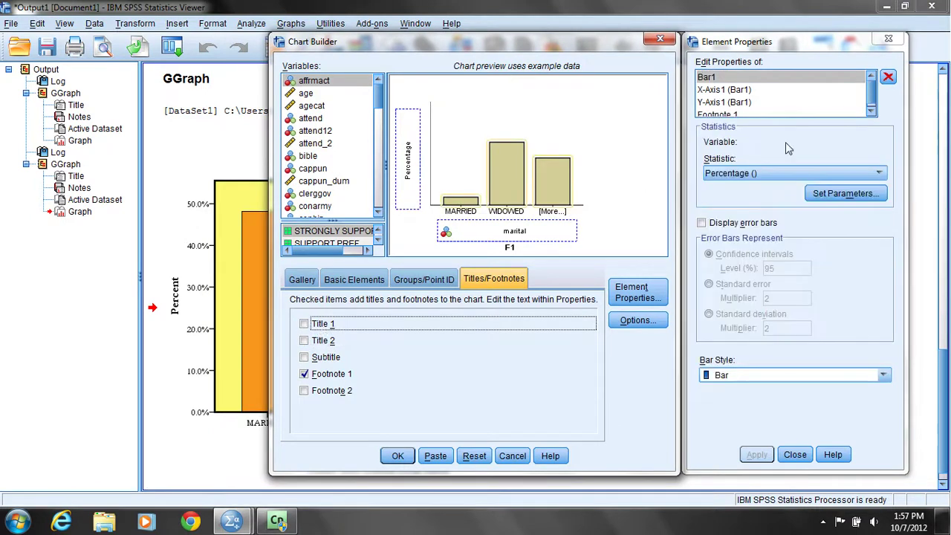
left_click(305, 324)
left_click(758, 187)
type("Pareto Chart")
left_click(773, 455)
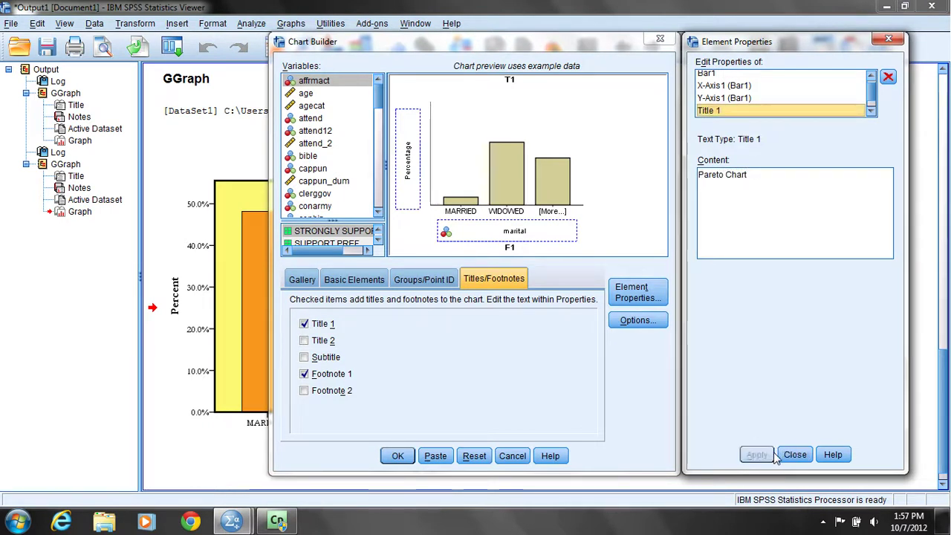
left_click(872, 111)
left_click(872, 111)
Add subtitle 'Respondent Marital Status', keep the 2008 GSS source footnote, and create the chart
left_click(733, 112)
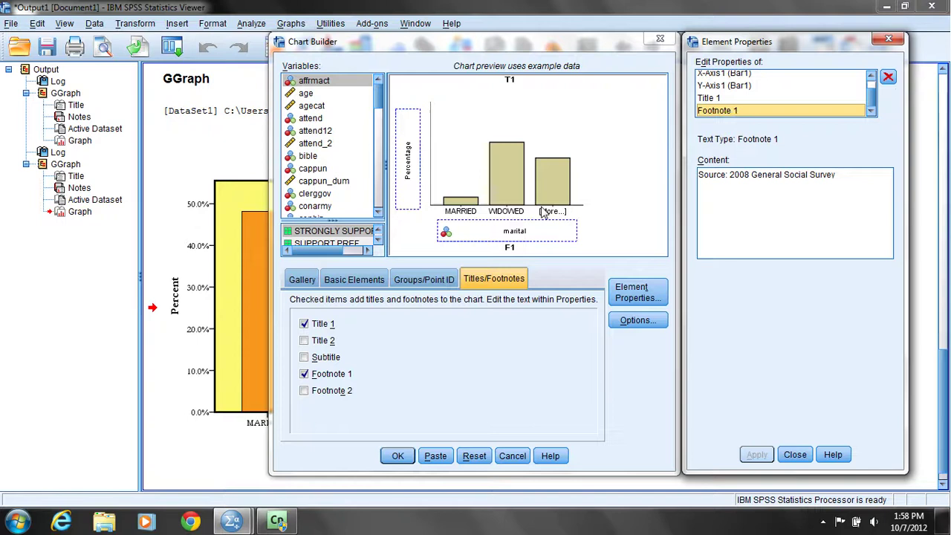
left_click(304, 340)
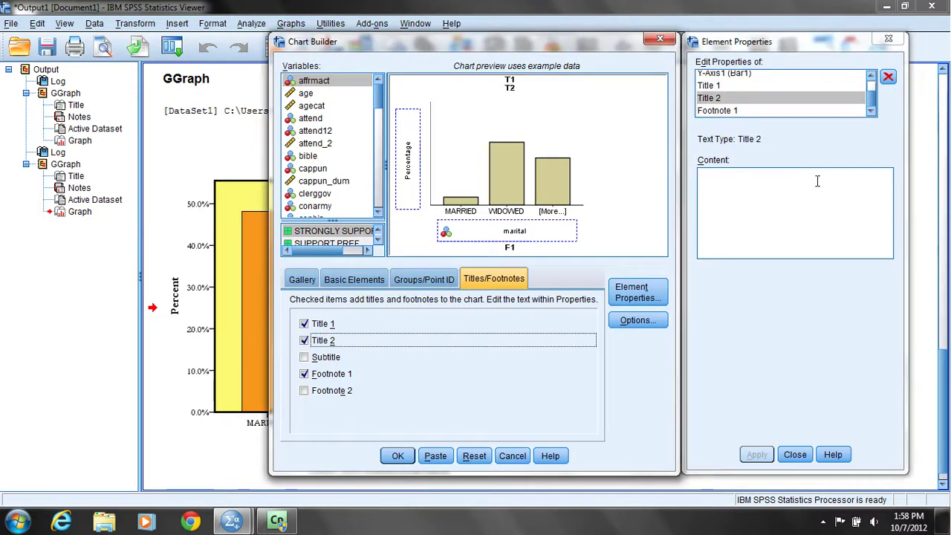
left_click(782, 178)
type("Respondent Marital Status")
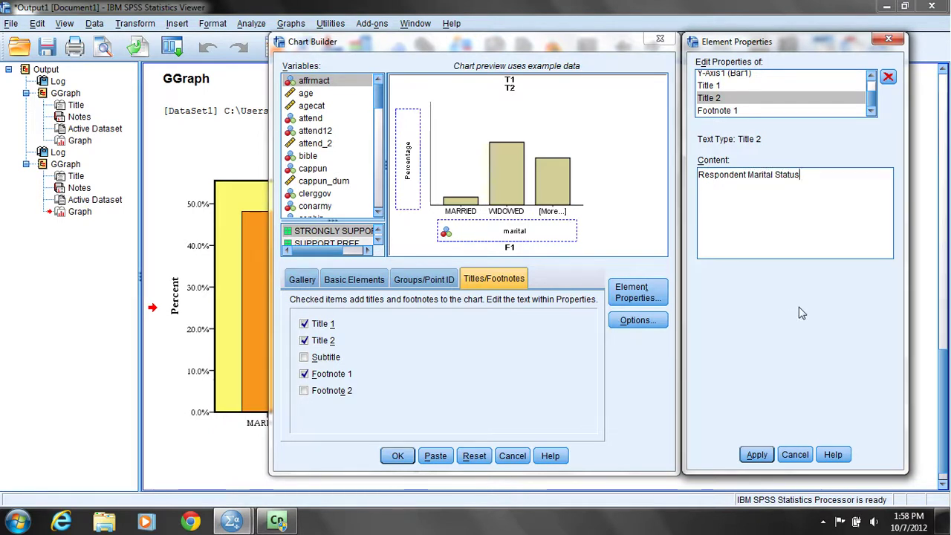
left_click(757, 455)
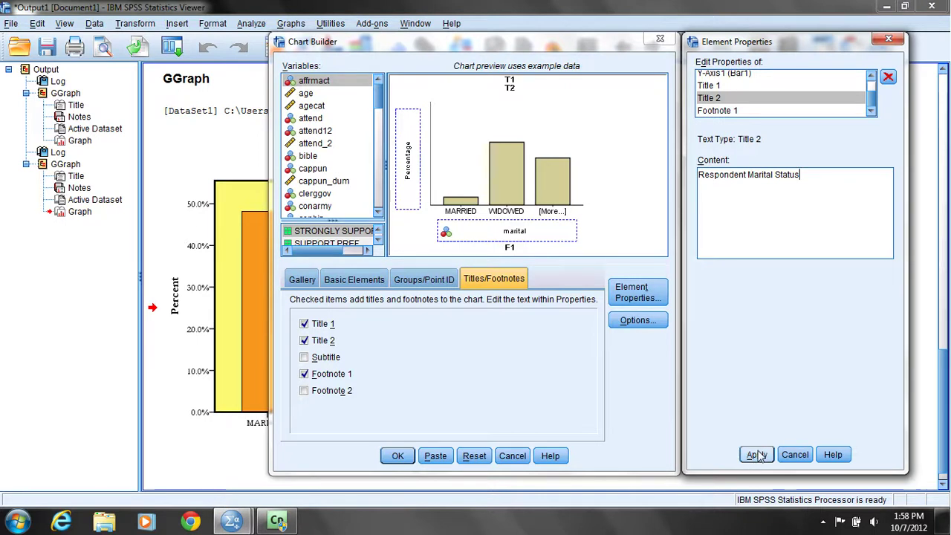
left_click(758, 454)
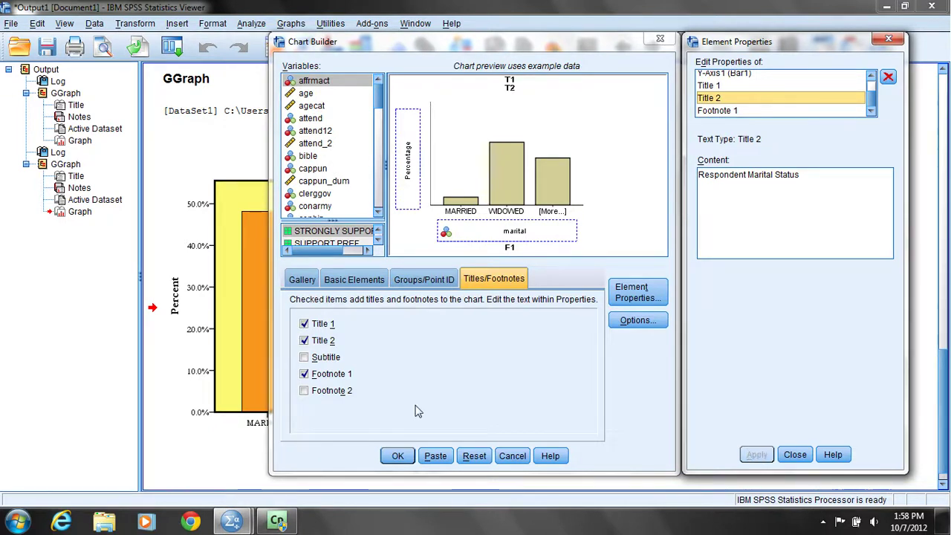
left_click(397, 457)
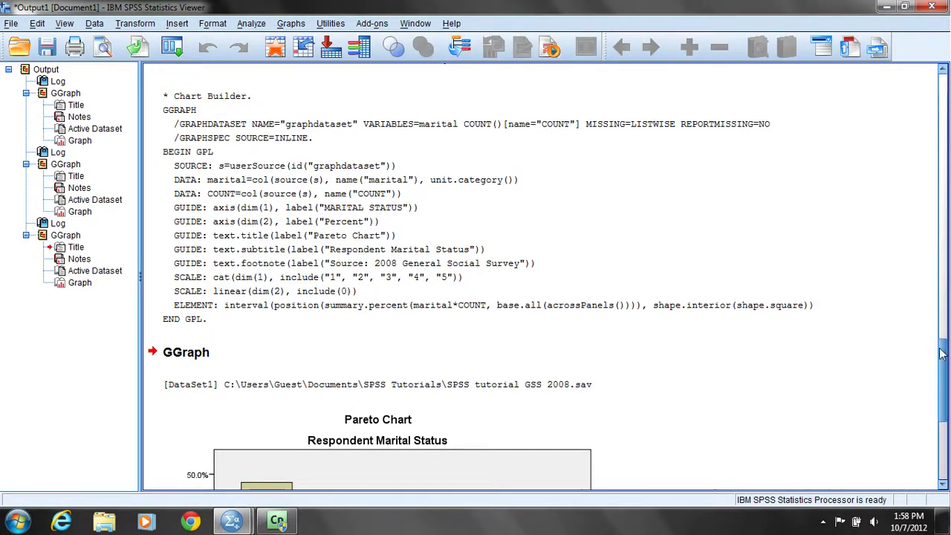
Scroll down to the new Pareto Chart and open it in the Chart Editor
left_click_drag(944, 360, 946, 415)
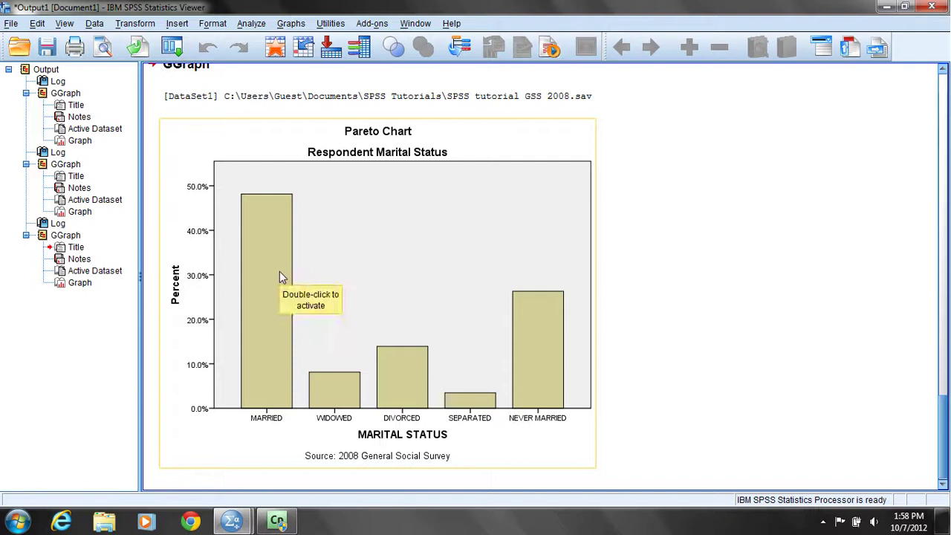
double_click(317, 280)
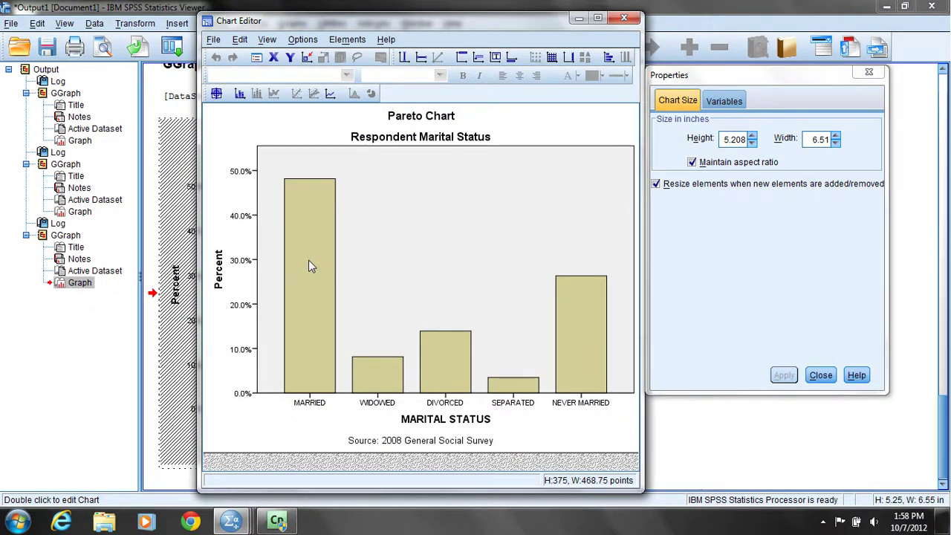
Select all bars to show their Categories properties, sorted by Value ascending
left_click(311, 266)
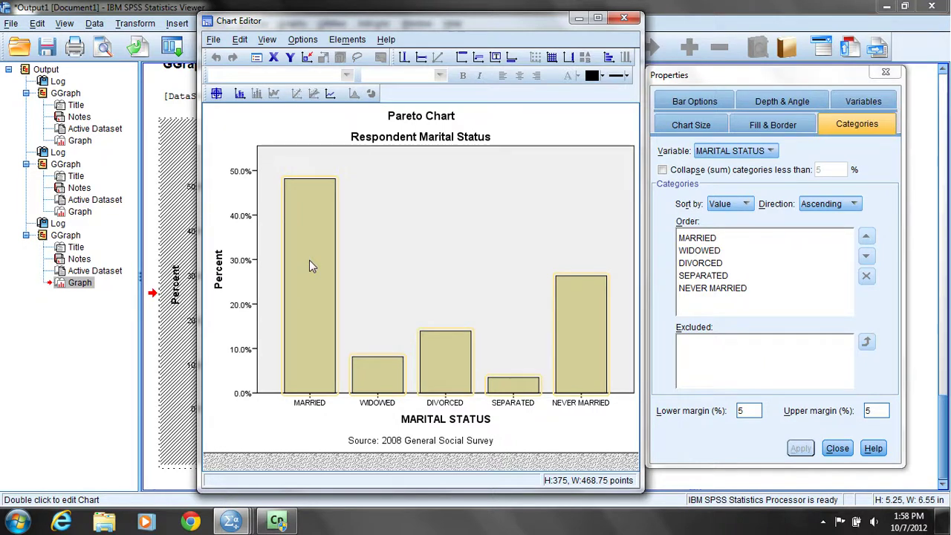
left_click(857, 128)
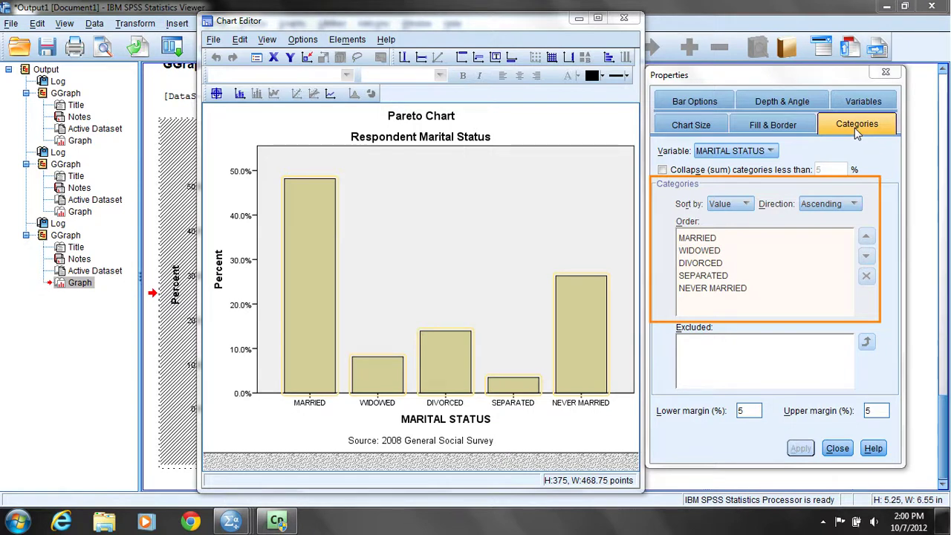
left_click(857, 131)
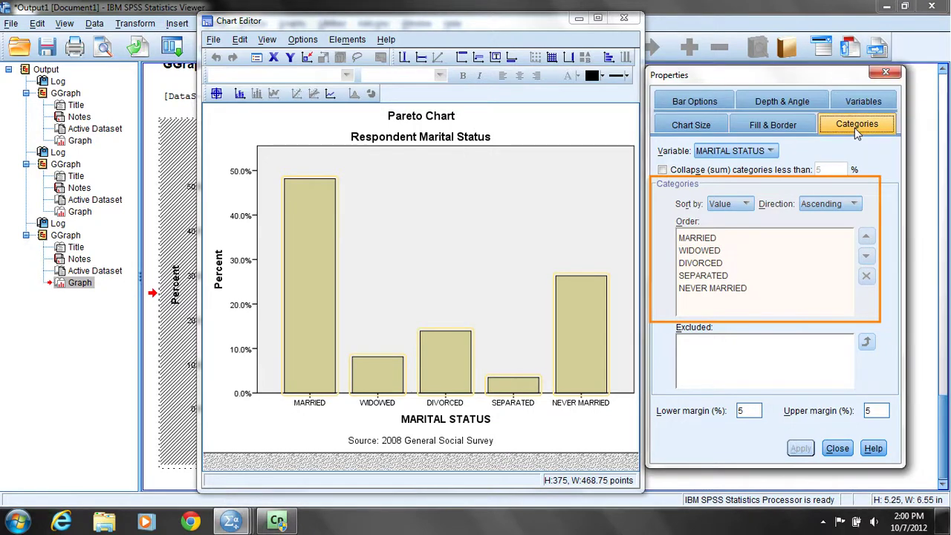
left_click(855, 205)
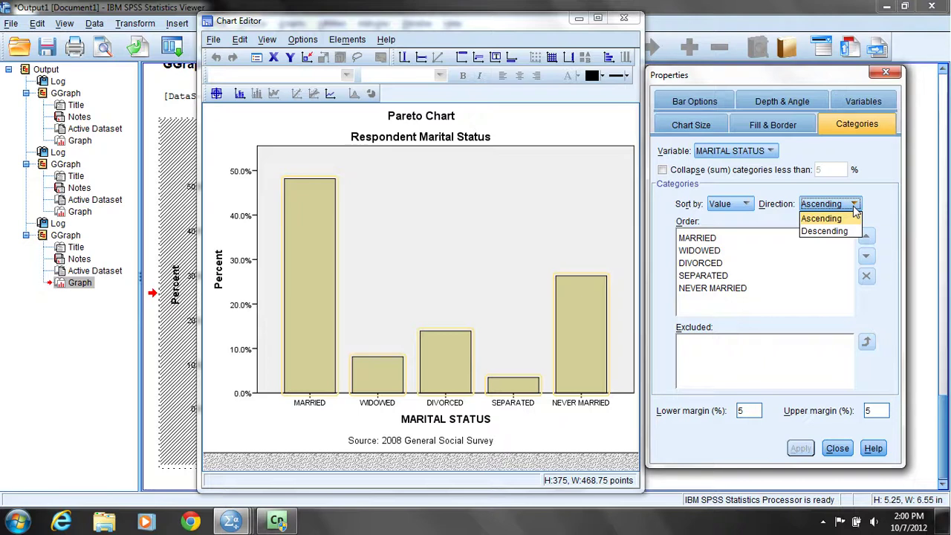
left_click(857, 211)
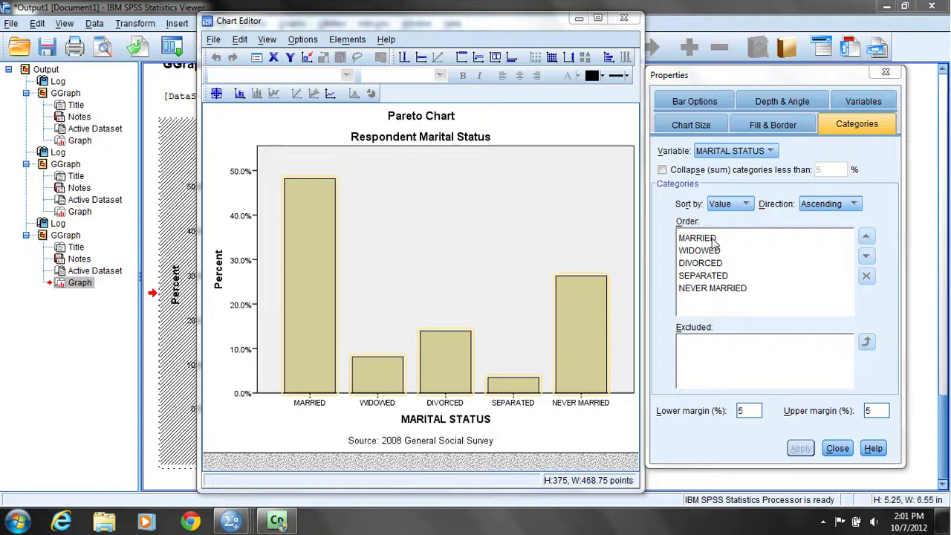
Custom-order the bars MARRIED, NEVER MARRIED, DIVORCED, WIDOWED, SEPARATED and apply
left_click(728, 292)
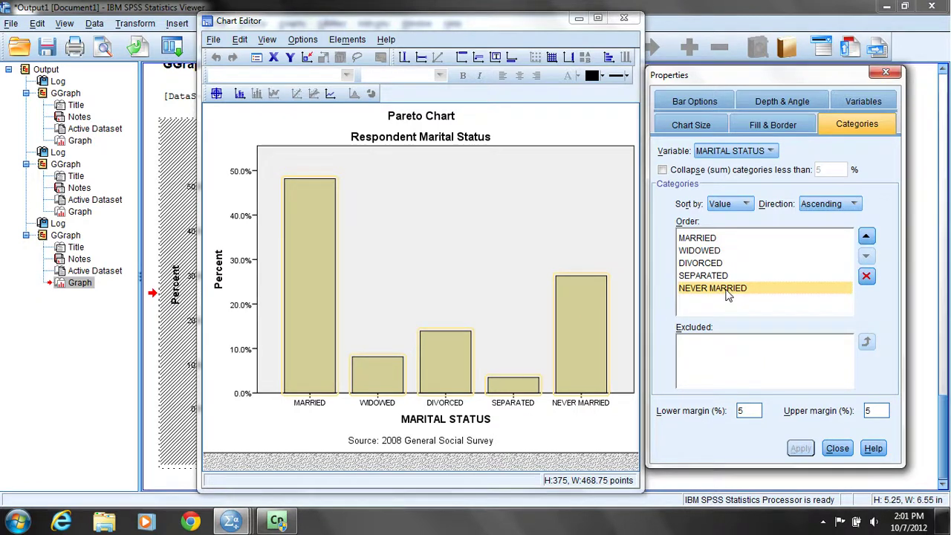
left_click(866, 238)
left_click(866, 238)
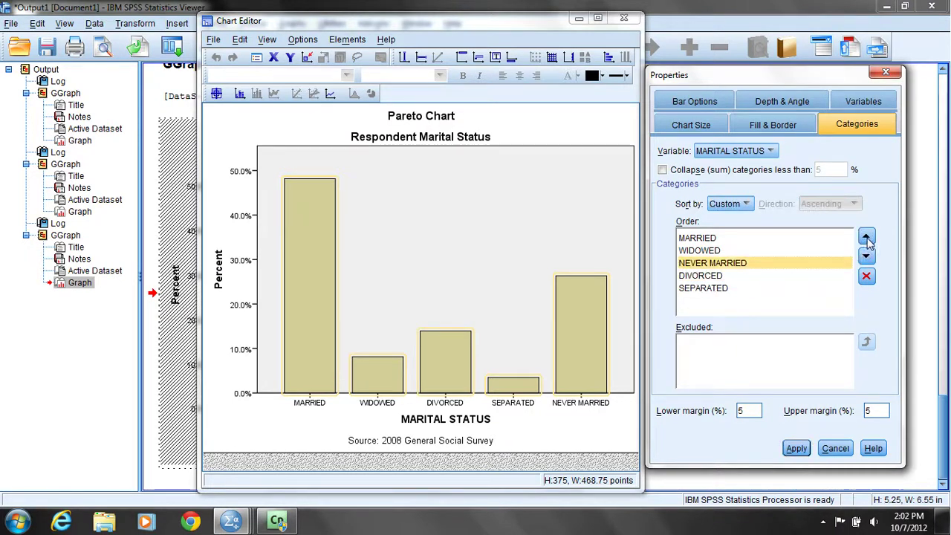
left_click(867, 238)
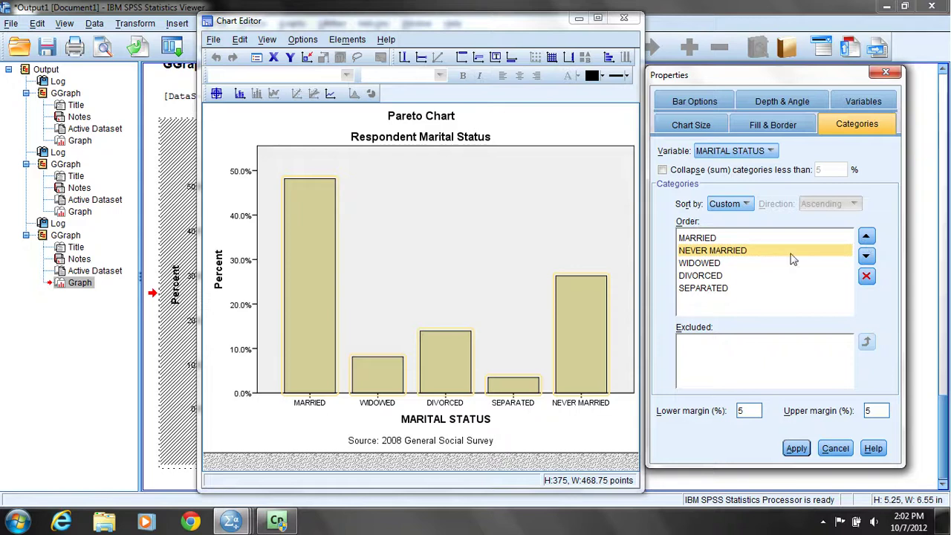
left_click(719, 278)
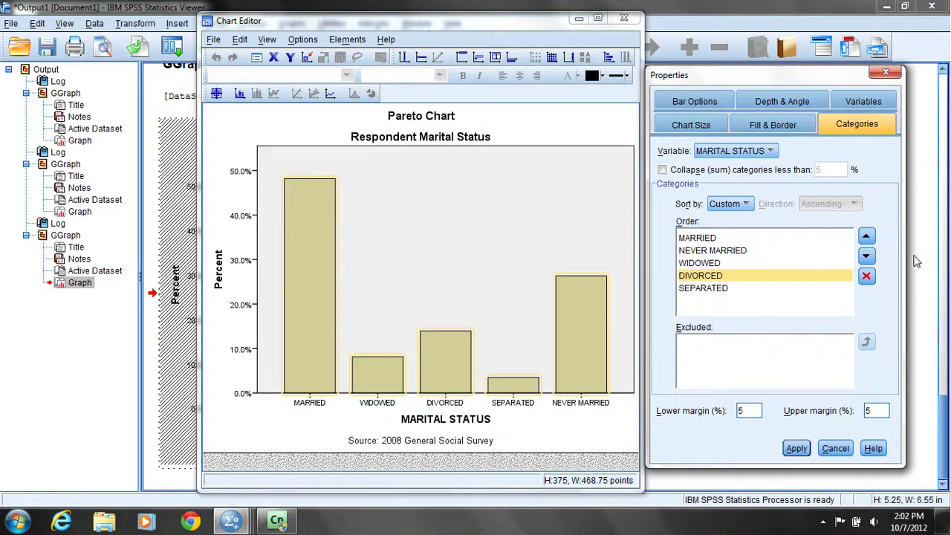
left_click(867, 237)
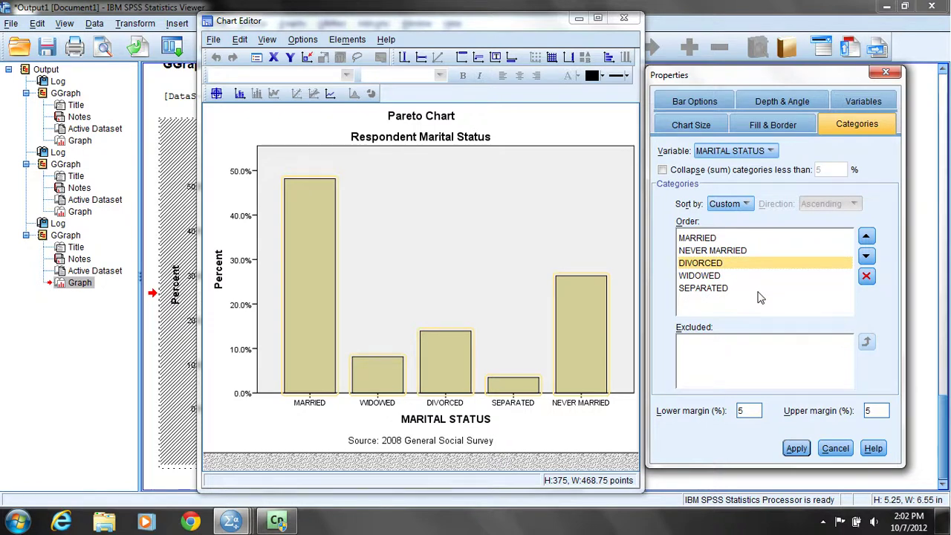
left_click(796, 450)
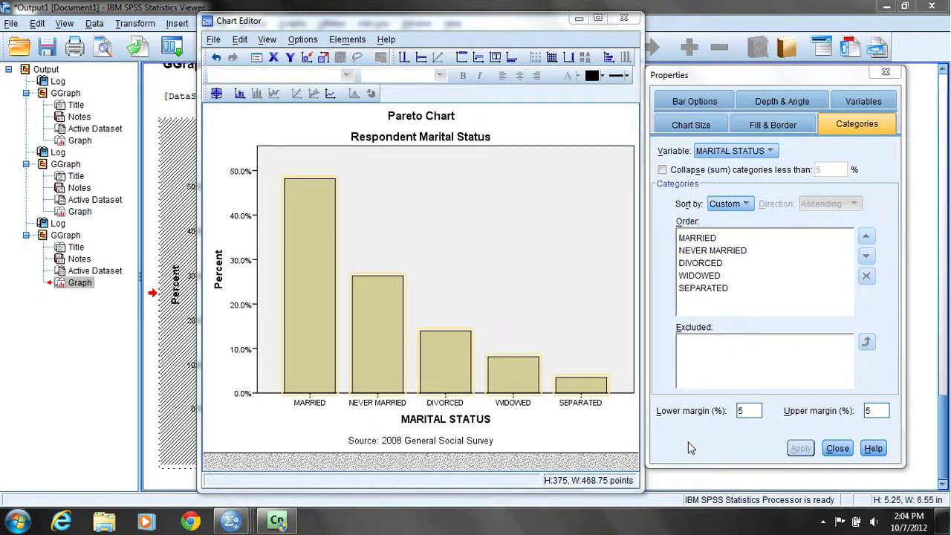
left_click(837, 449)
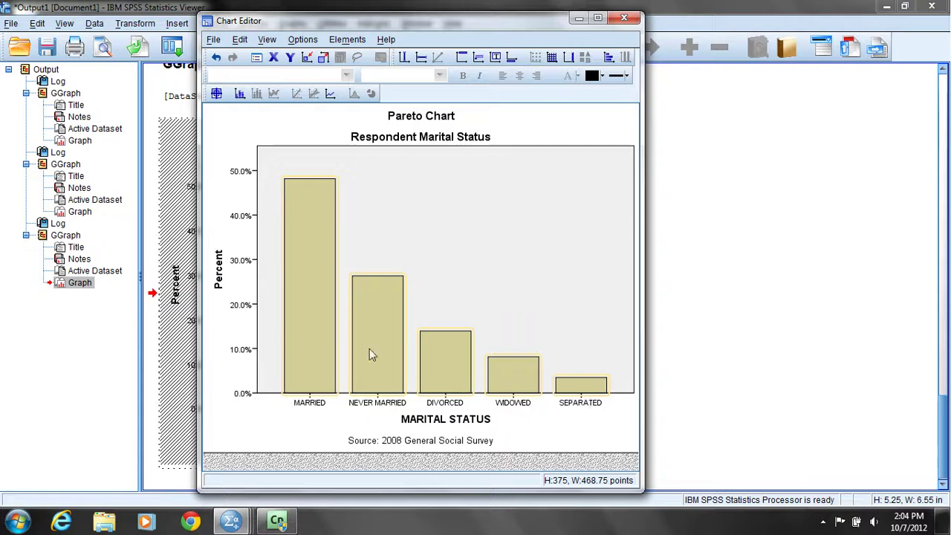
Select only the MARRIED bar and open its Properties
left_click(295, 311)
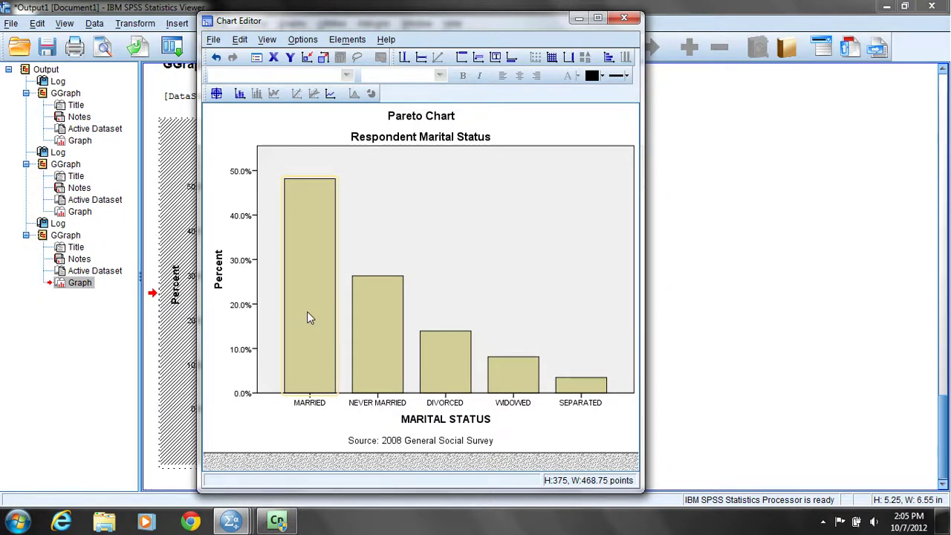
double_click(308, 316)
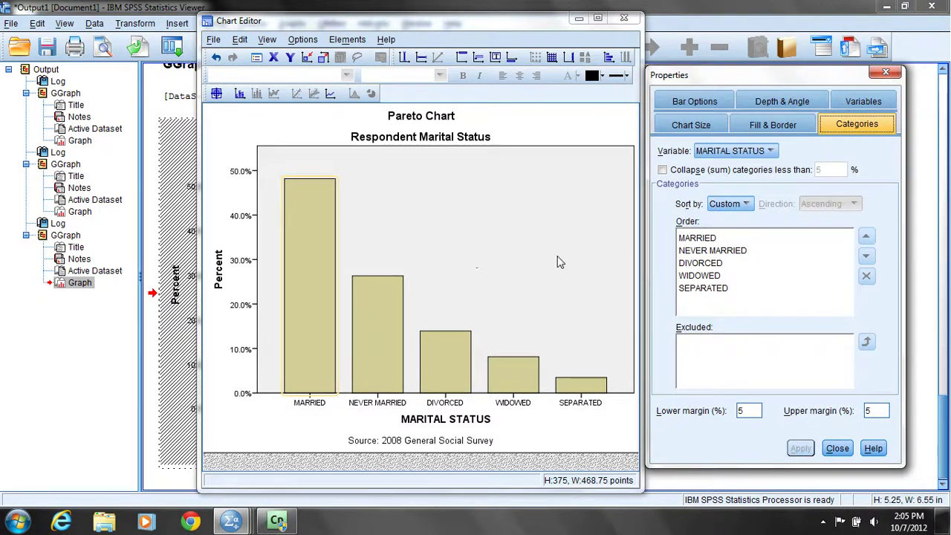
Fill the MARRIED bar with dark red
left_click(758, 128)
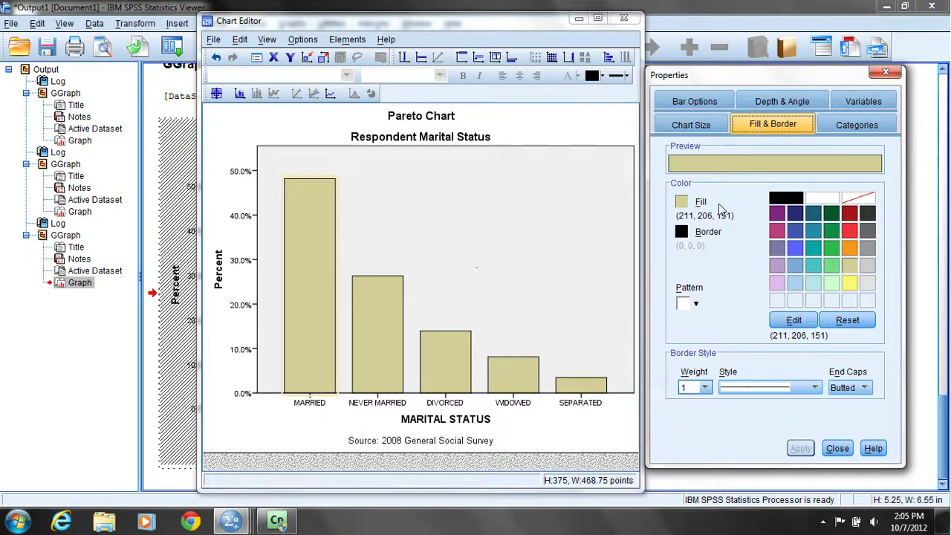
left_click(688, 201)
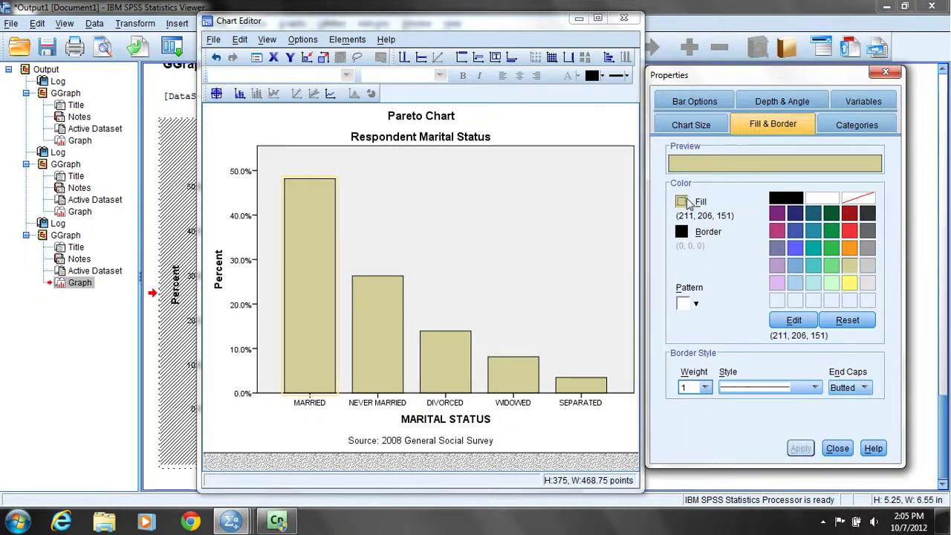
left_click(849, 215)
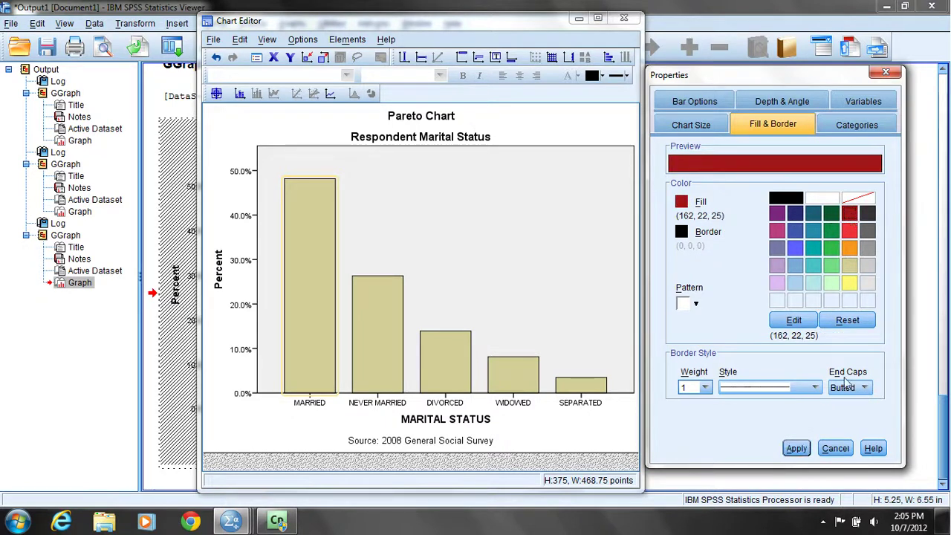
left_click(797, 448)
Fill the NEVER MARRIED bar with bright red
left_click(384, 311)
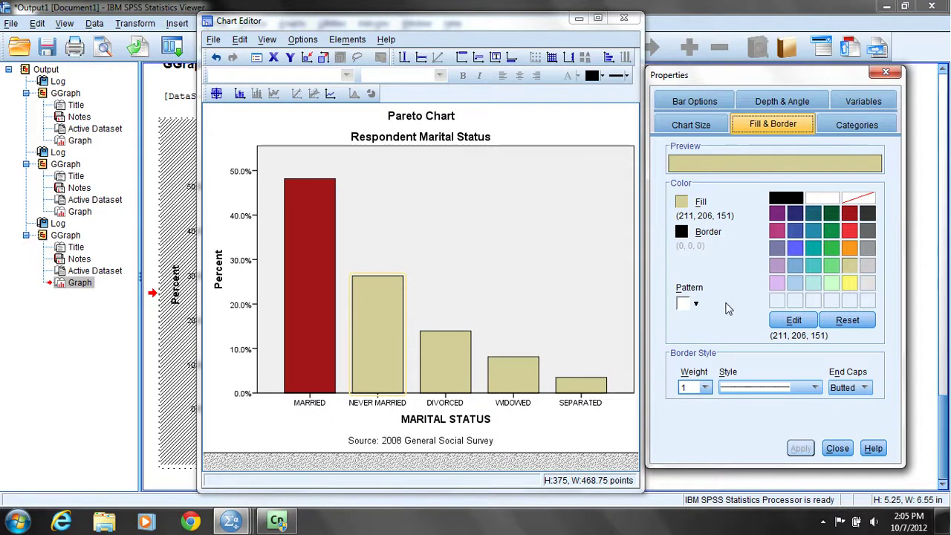
left_click(682, 203)
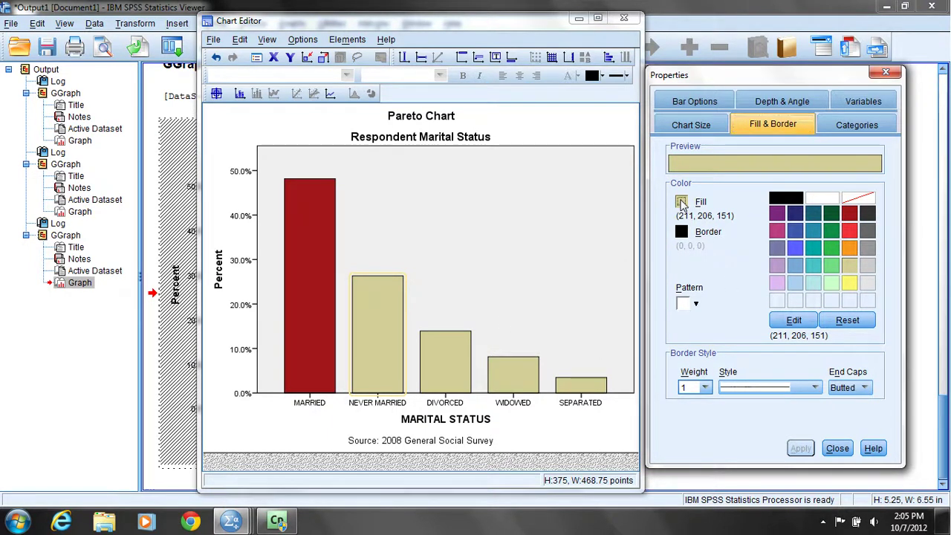
left_click(851, 233)
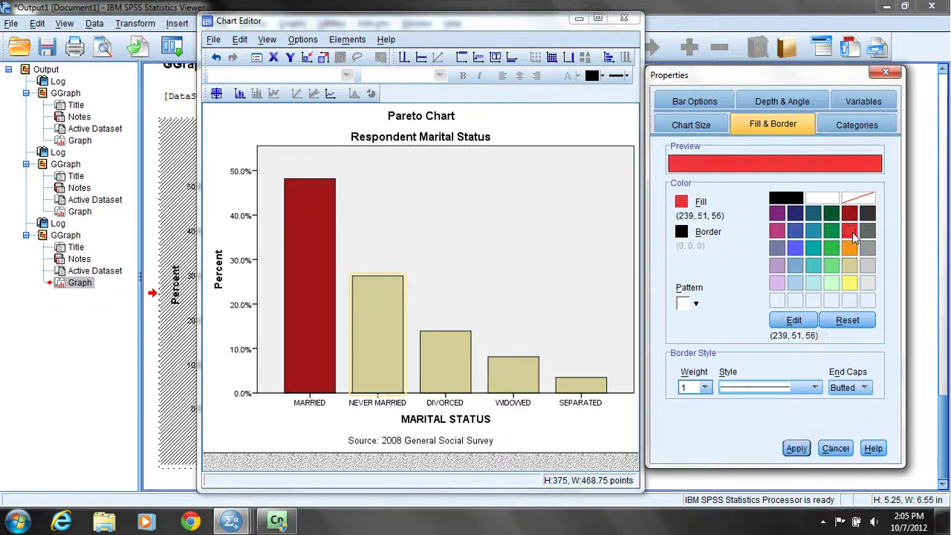
left_click(797, 450)
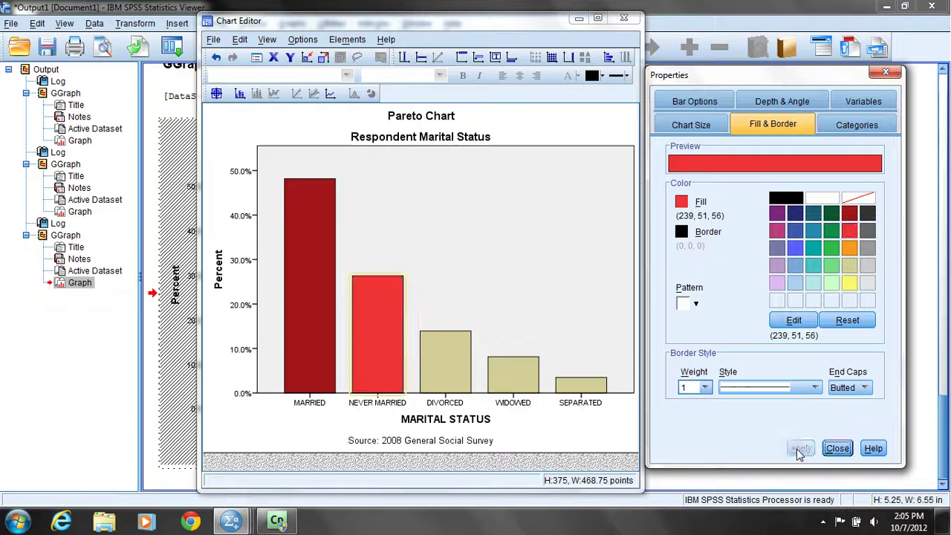
left_click(438, 360)
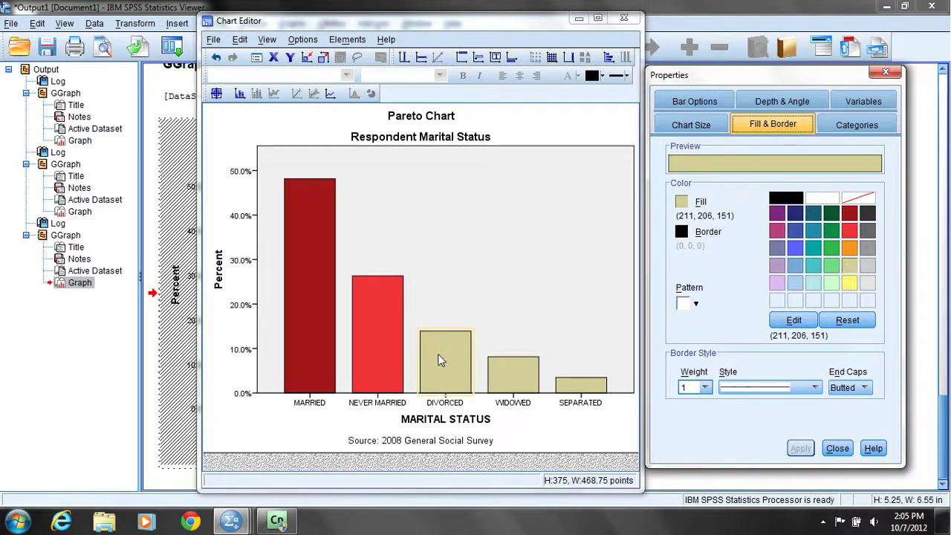
Fill DIVORCED orange and SEPARATED yellow, then close the Chart Editor
left_click(848, 247)
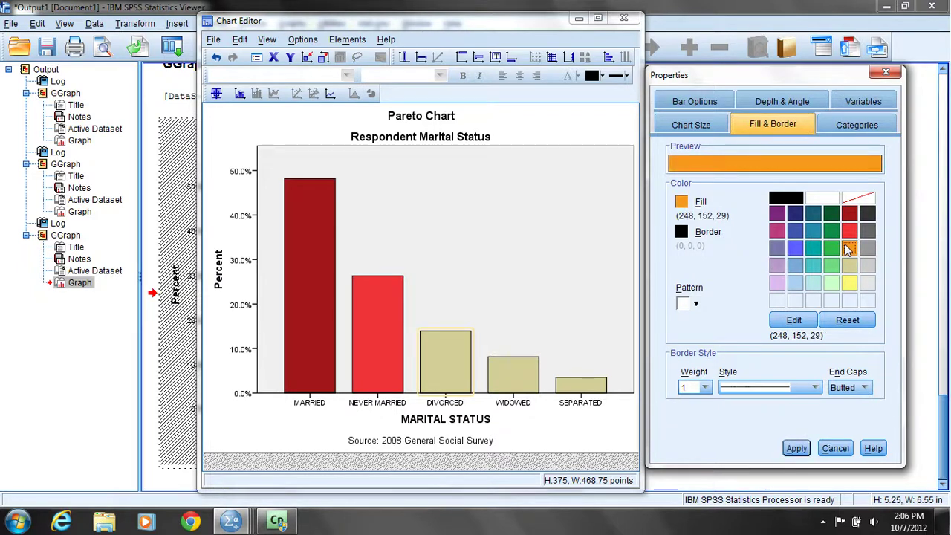
left_click(796, 449)
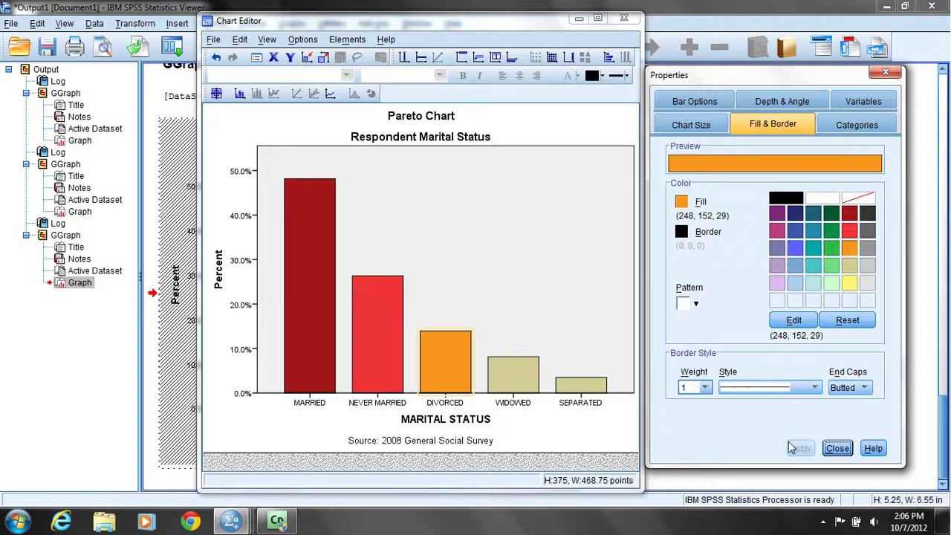
left_click(592, 388)
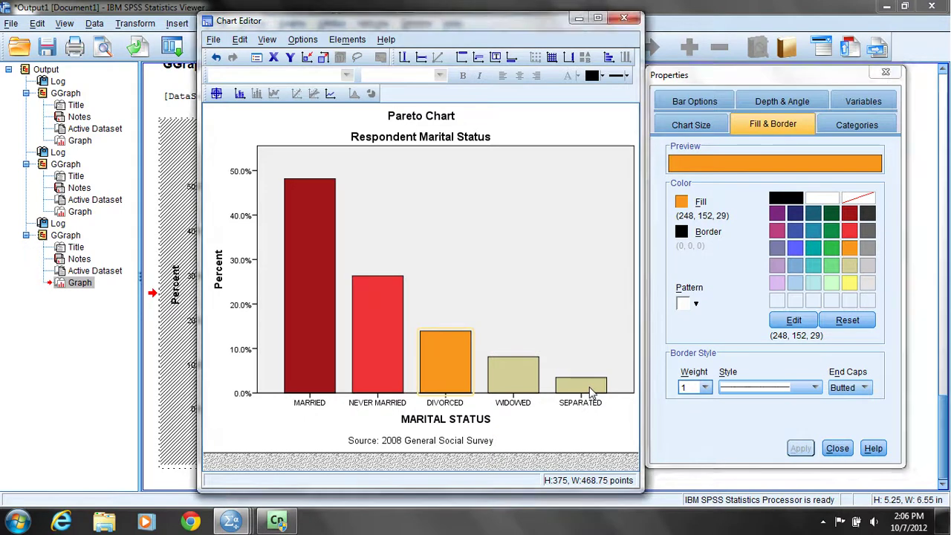
left_click(689, 211)
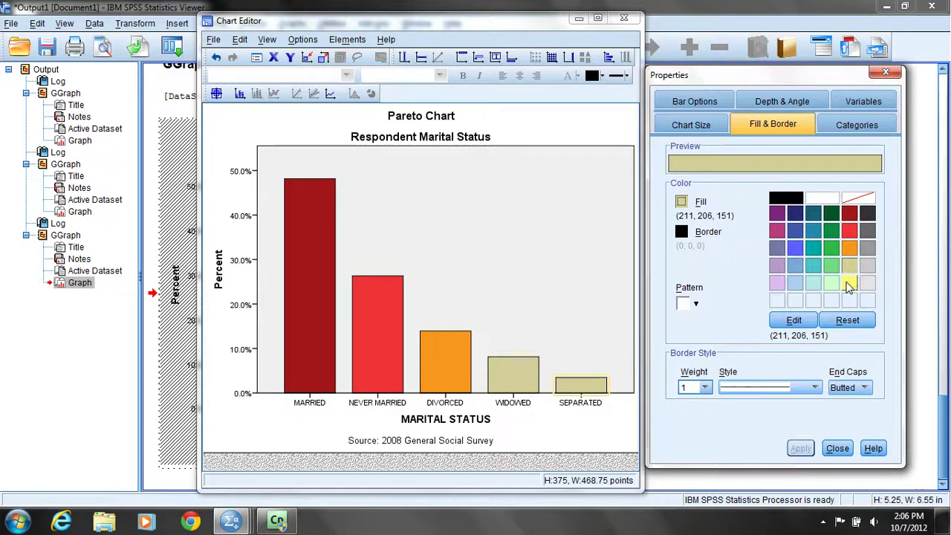
left_click(850, 284)
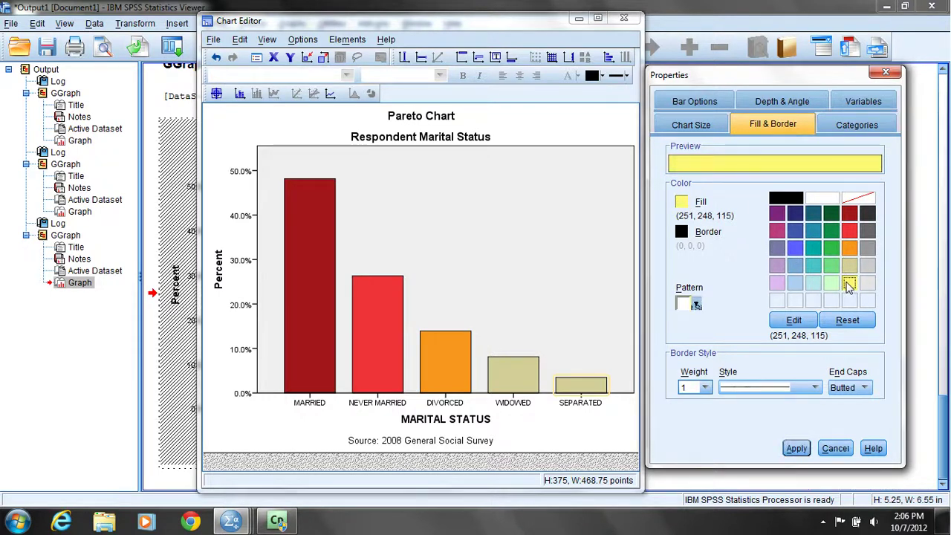
left_click(798, 451)
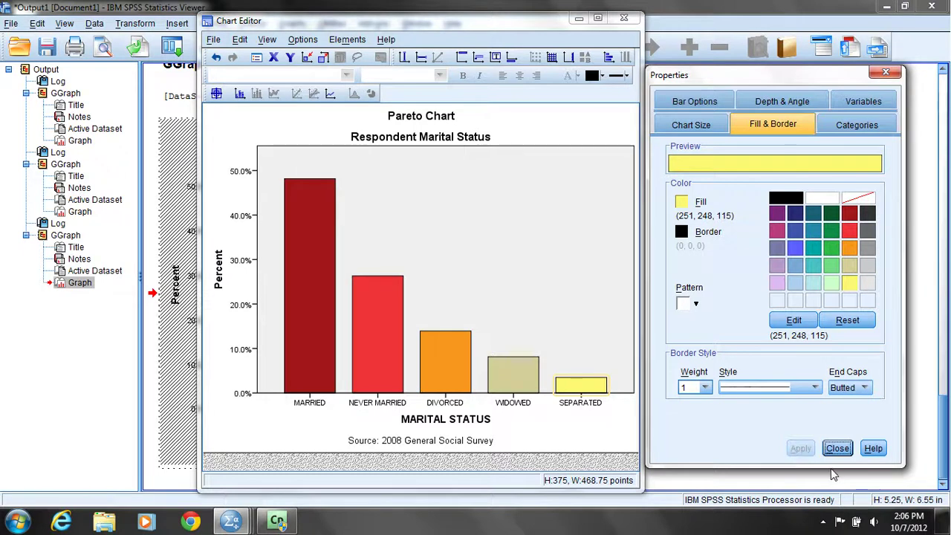
left_click(624, 14)
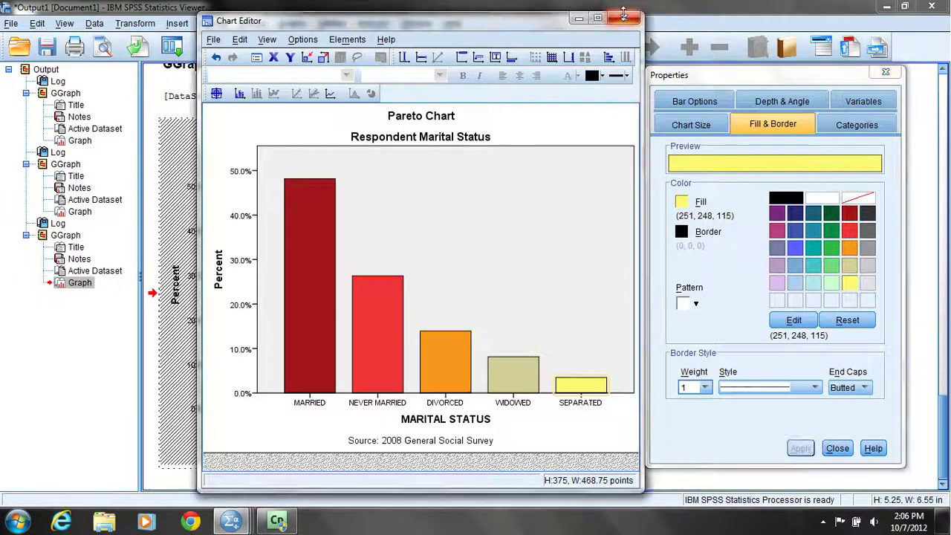